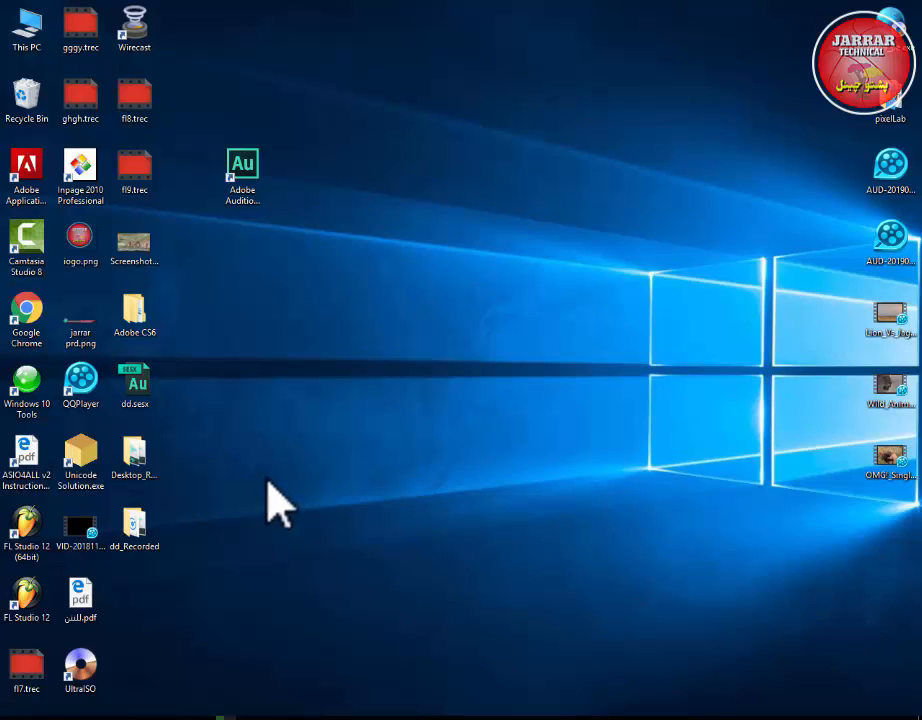
Open the dd.sesx session from the desktop in Adobe Audition and dismiss the QuickTime and startup dialogs.
double_click(140, 385)
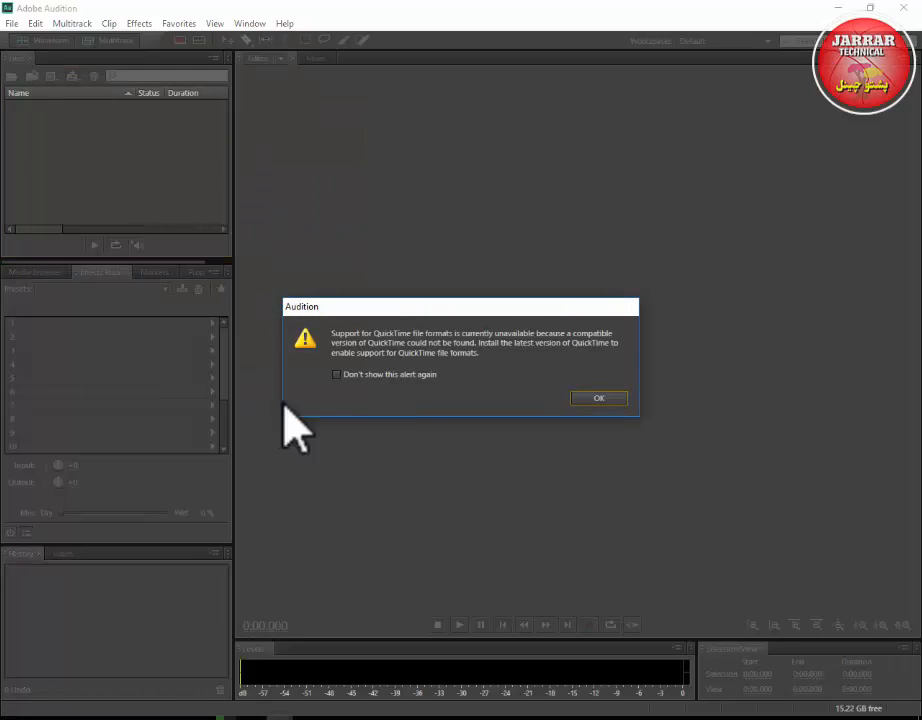
left_click(603, 400)
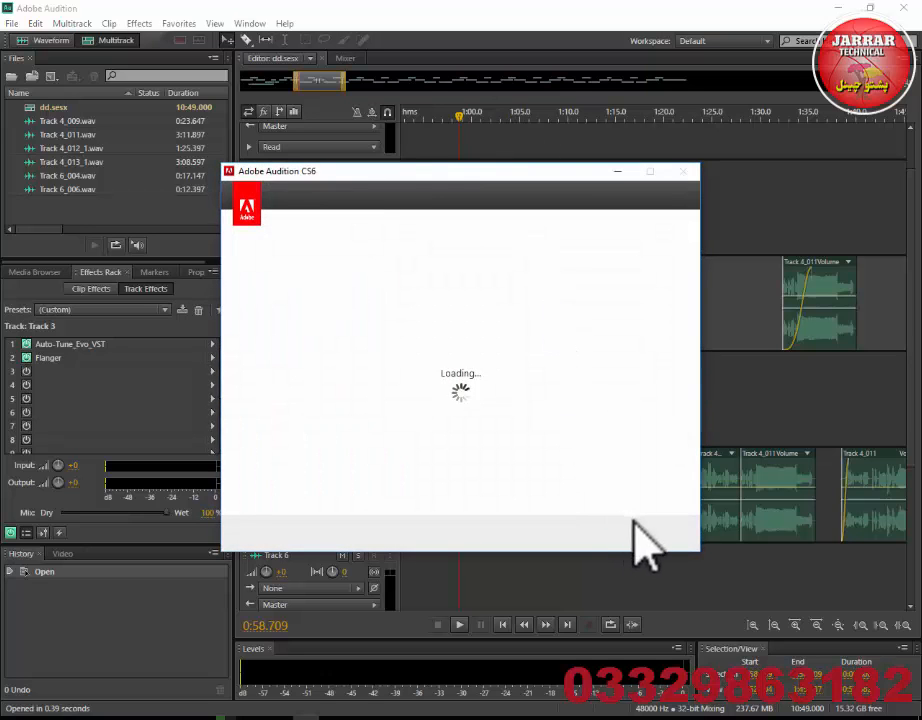
left_click(656, 537)
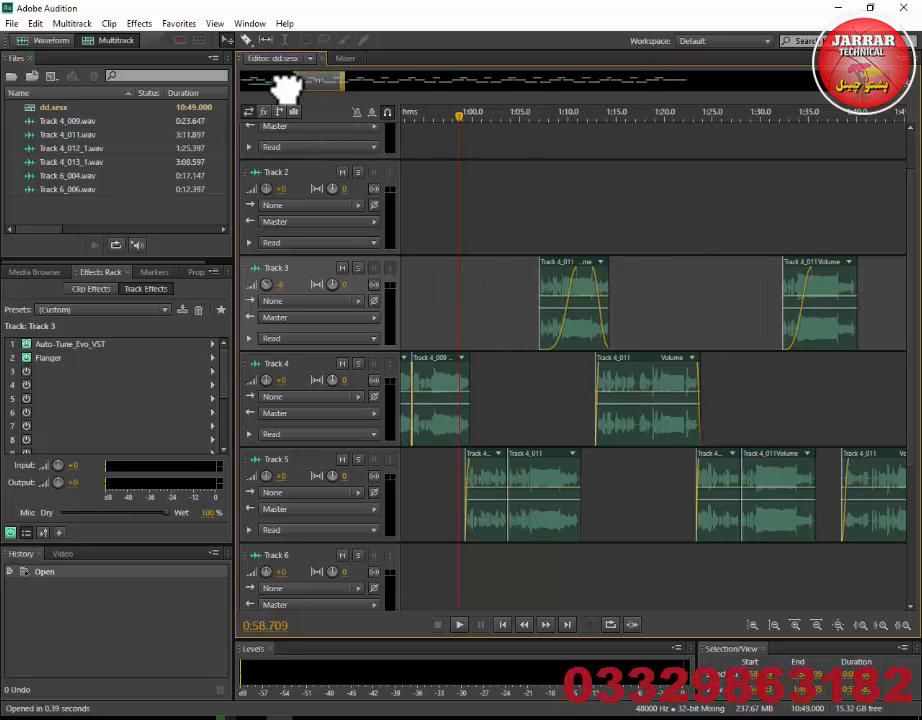
Return the playhead to the session start at 0:00.000, play the opening clips and stop playback.
left_click_drag(285, 88, 230, 82)
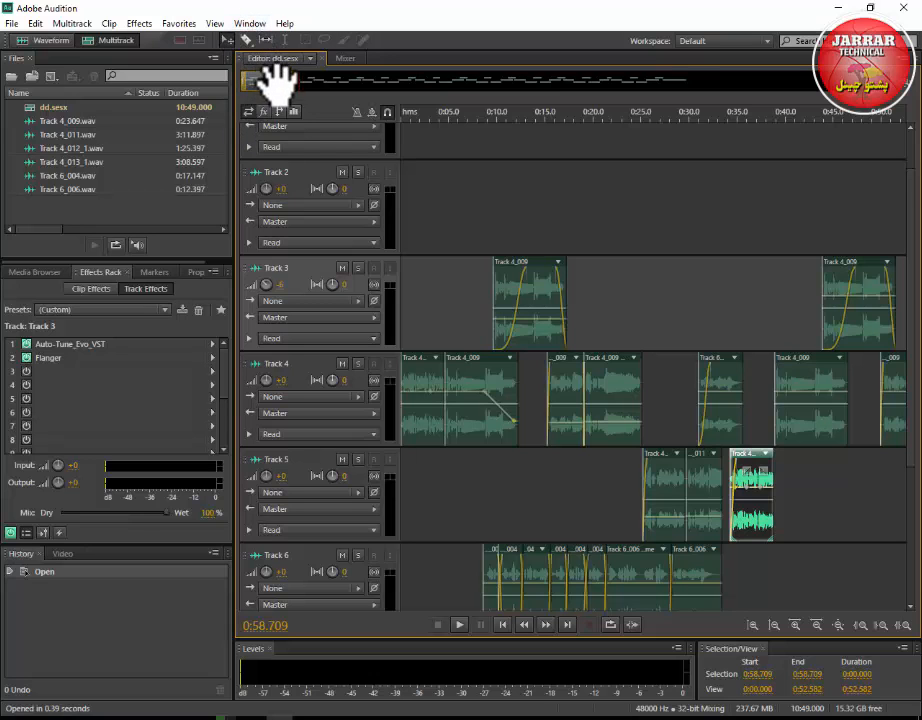
scroll(293, 88, "up", 5)
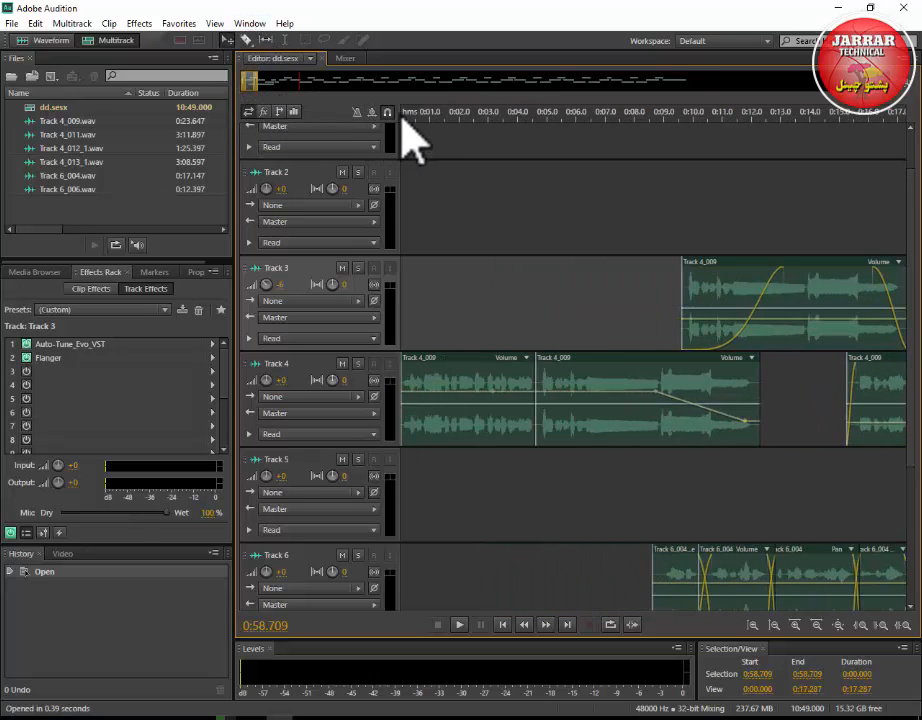
left_click(407, 113)
left_click_drag(407, 113, 399, 118)
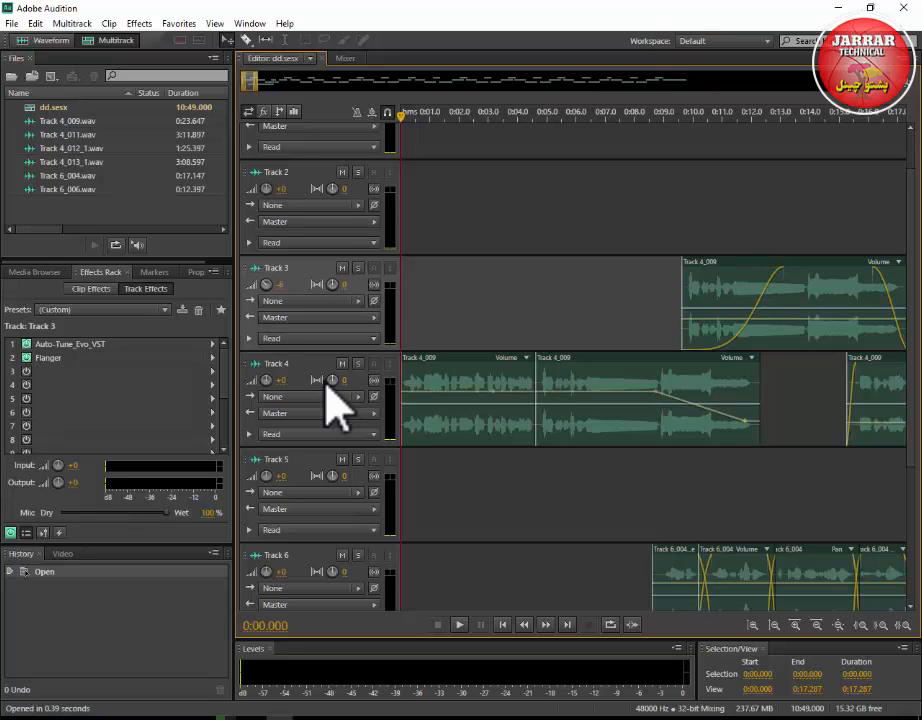
left_click(459, 624)
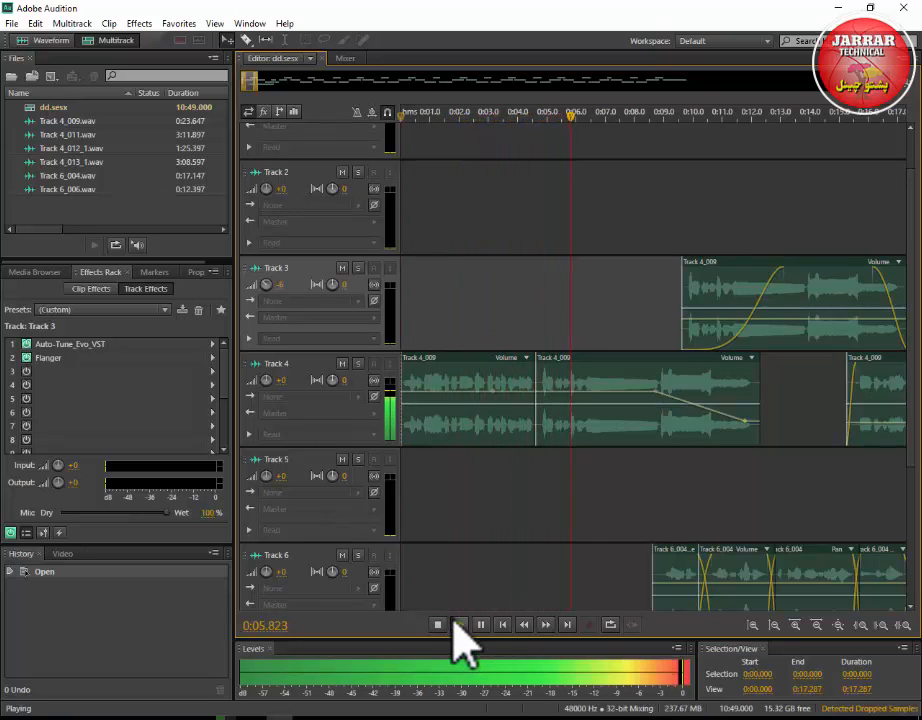
left_click(440, 625)
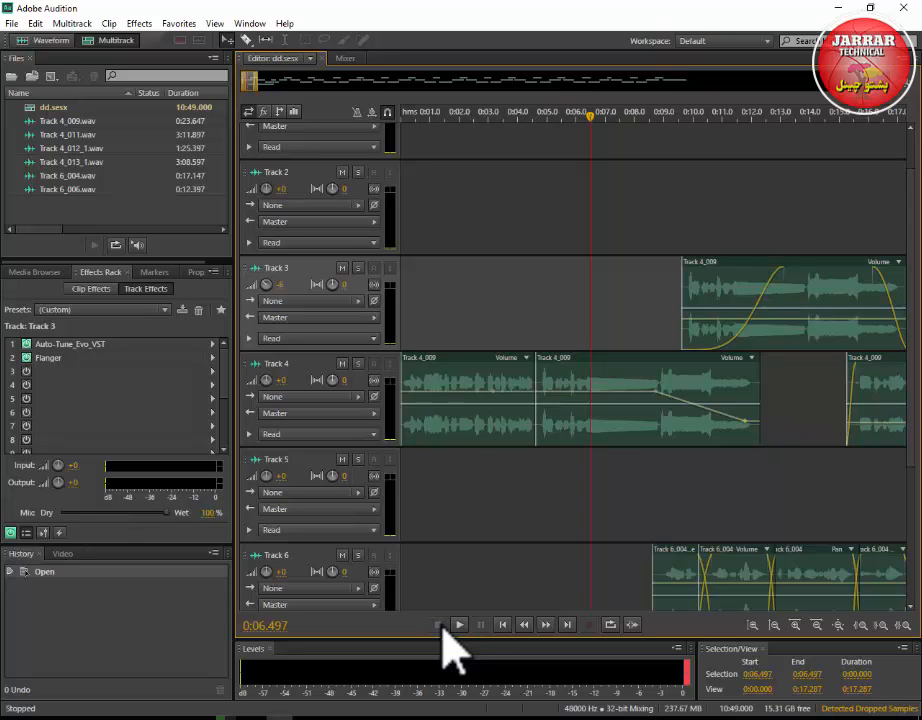
Compare the effects assigned to Track 3, Track 4 and Track 5 in the Effects Rack.
left_click(312, 367)
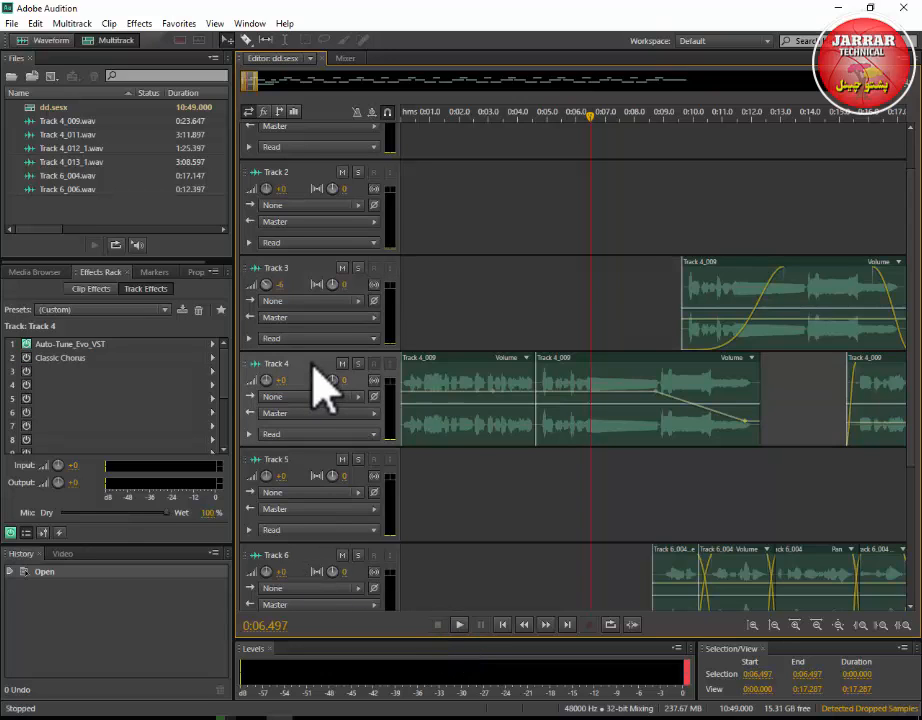
left_click(312, 283)
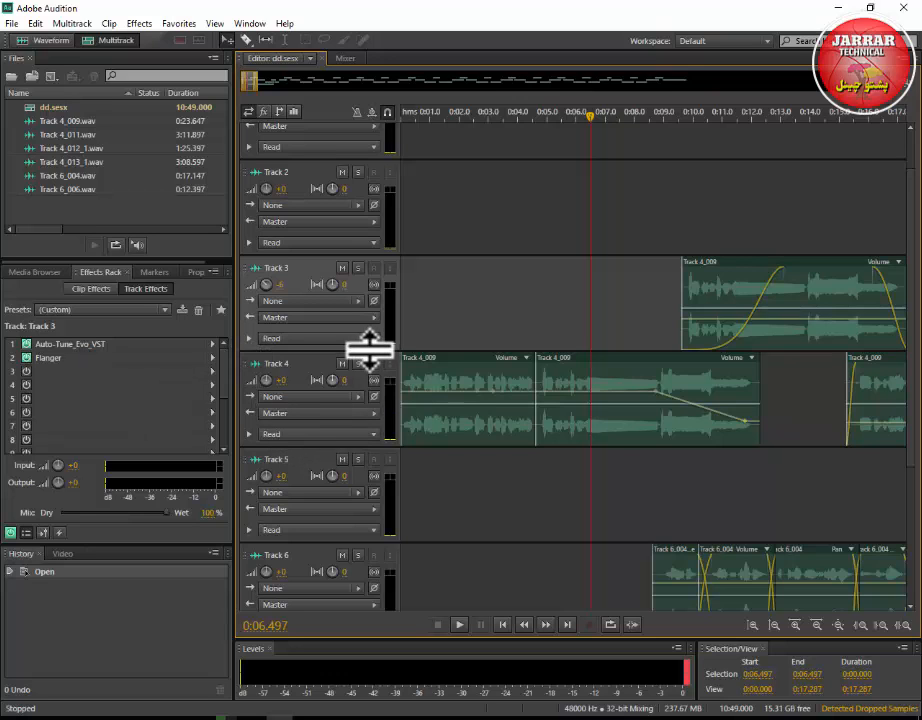
scroll(372, 353, "up", 1)
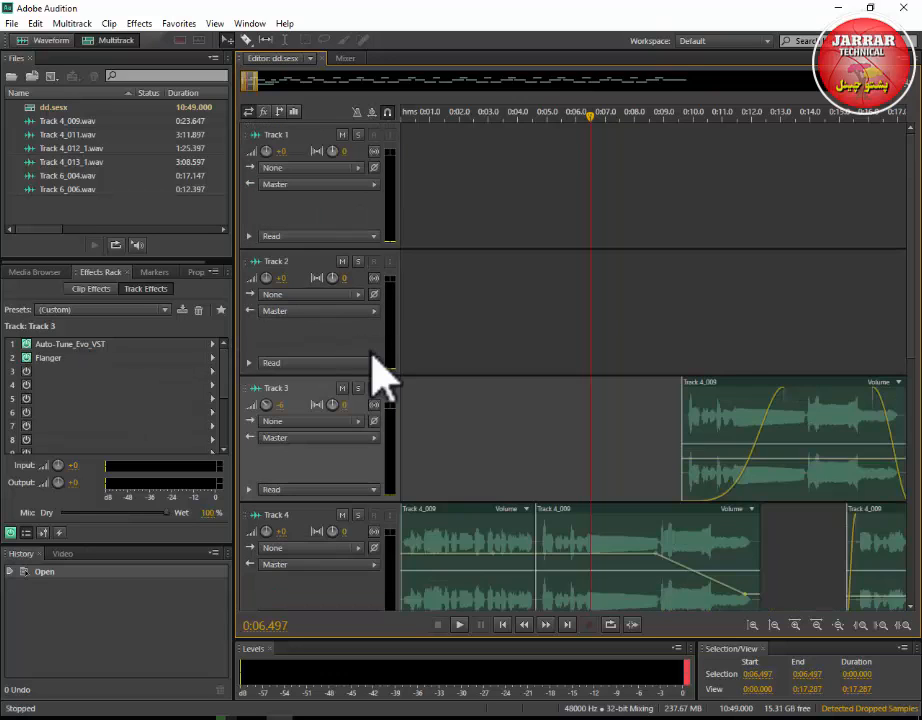
scroll(354, 356, "down", 1)
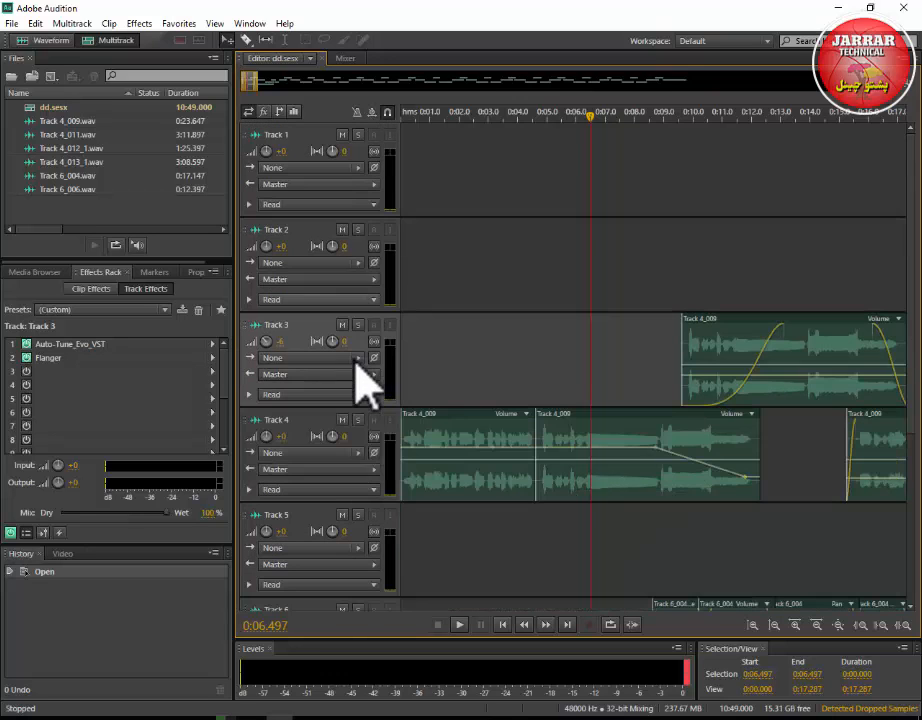
left_click(310, 418)
scroll(905, 290, "down", 2)
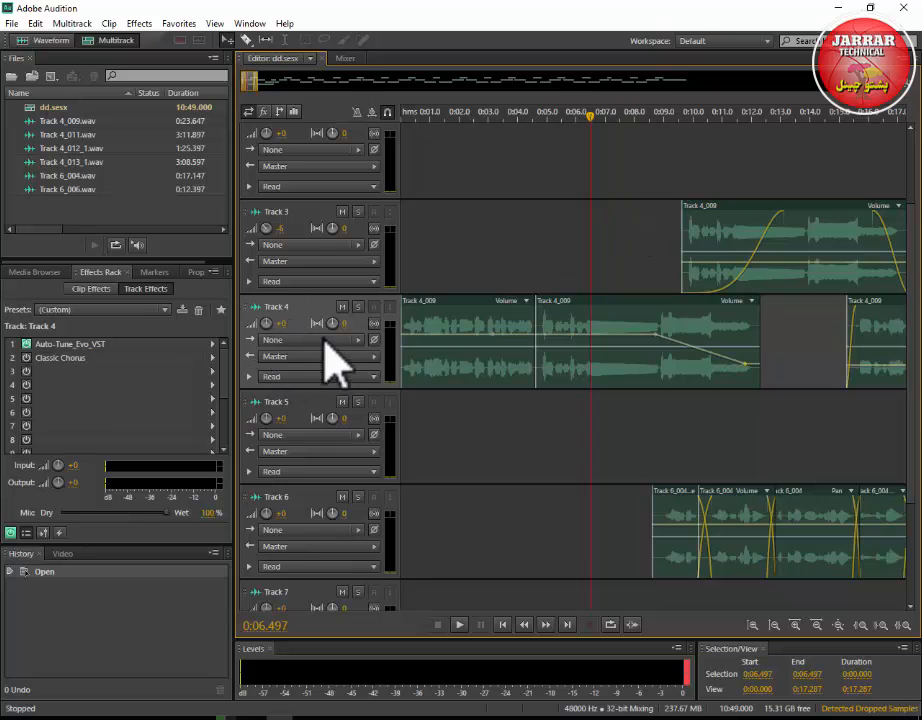
left_click(312, 428)
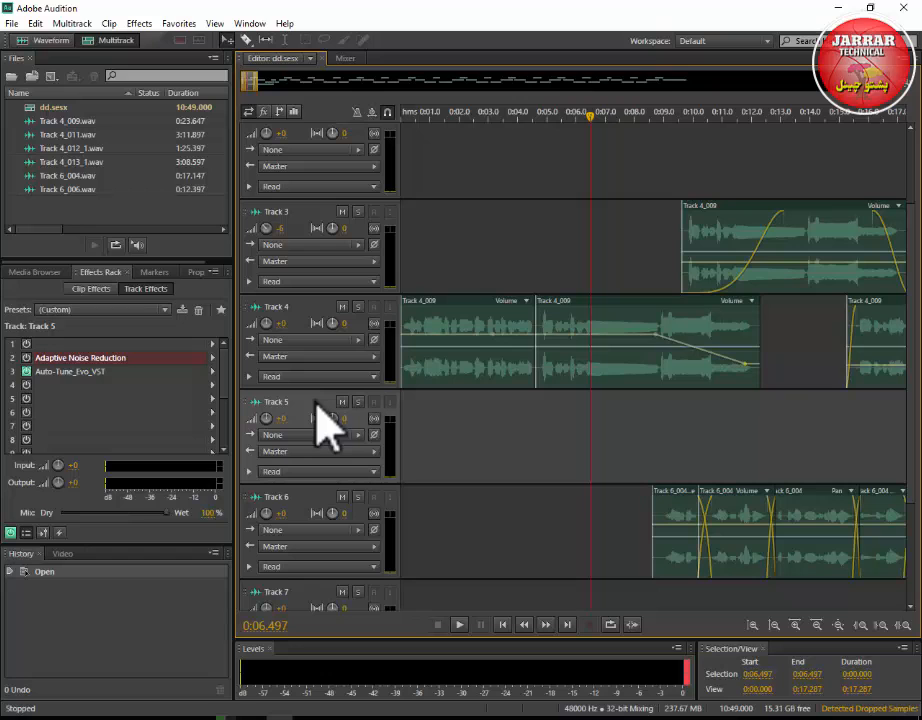
left_click(317, 310)
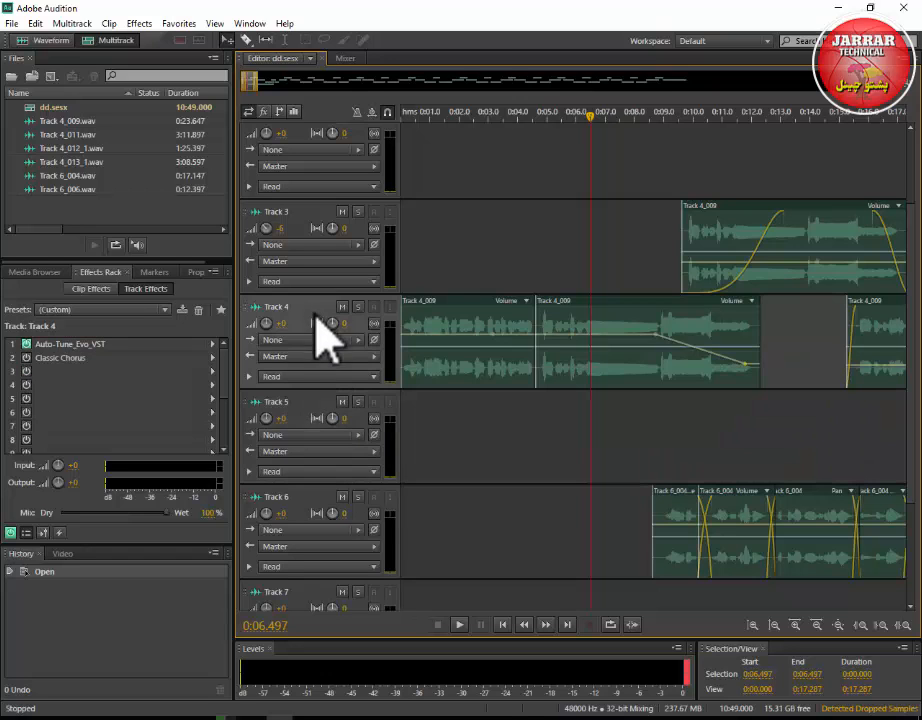
left_click(302, 412)
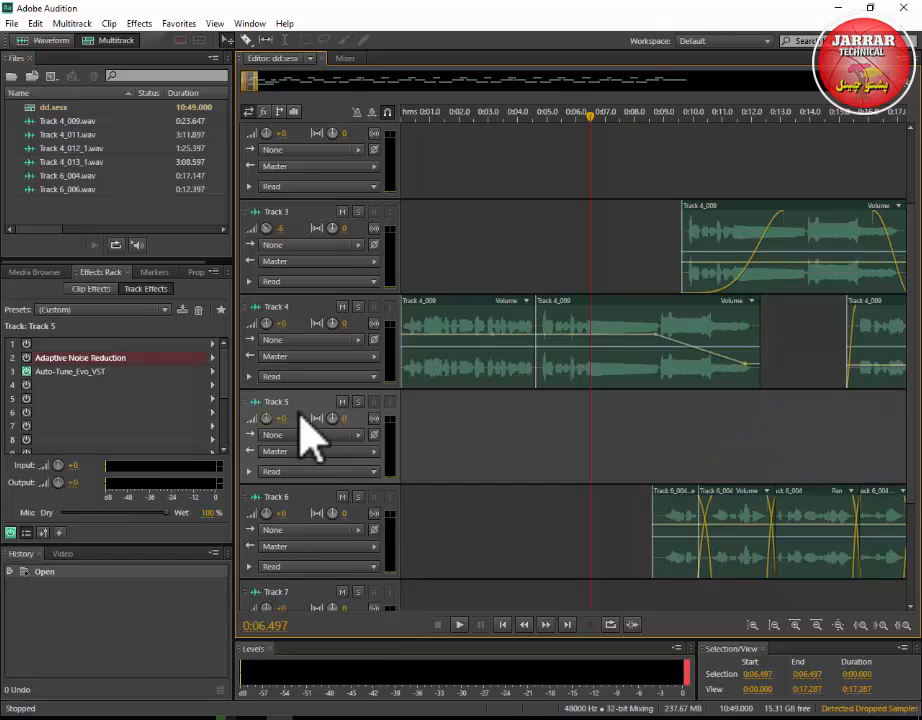
left_click(300, 312)
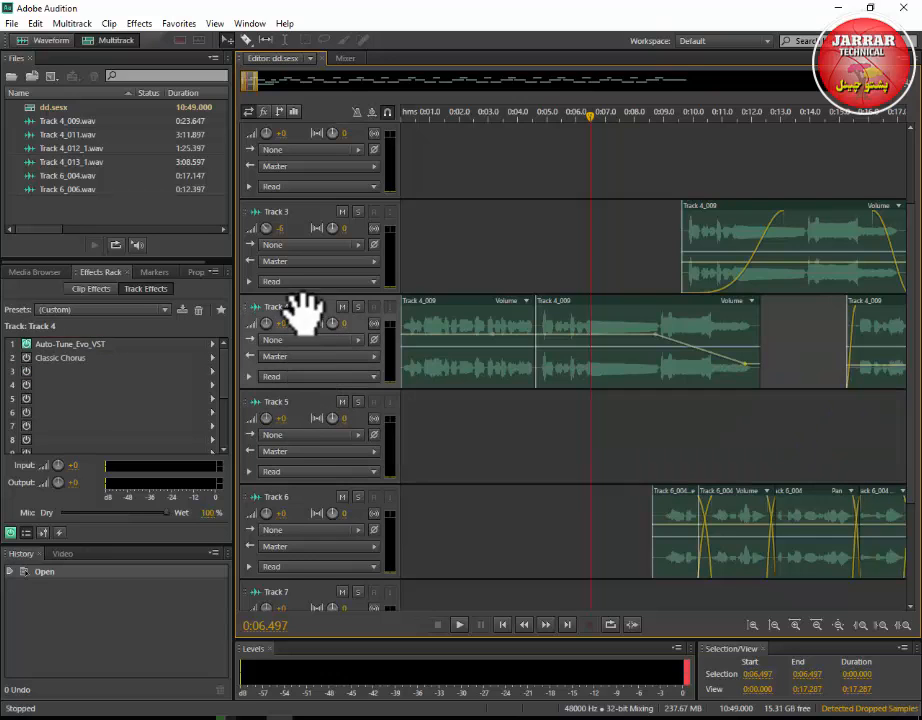
left_click(302, 413)
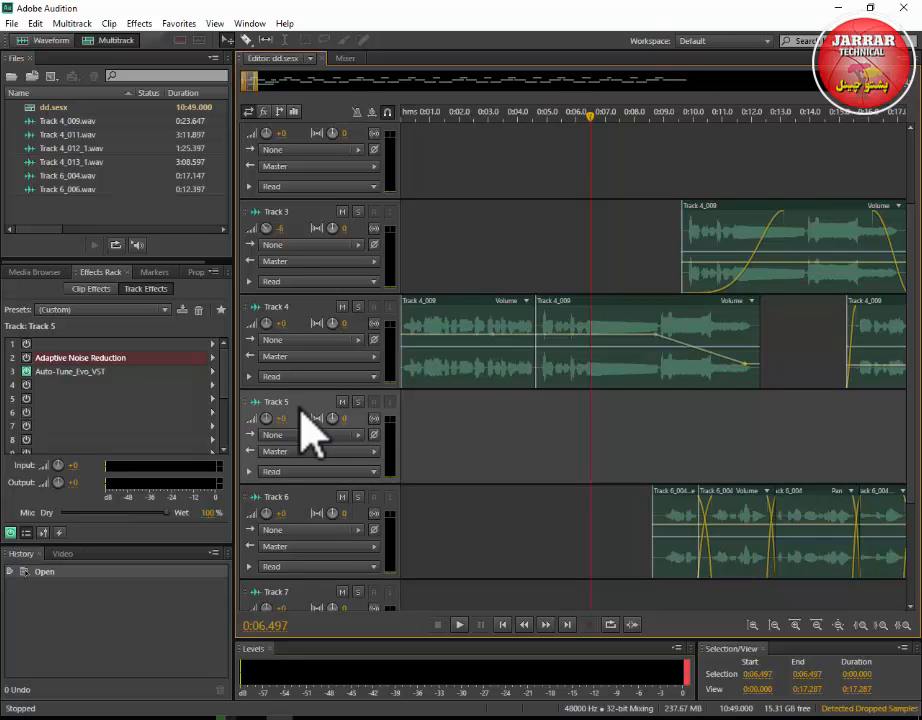
Select all the clips on Track 6 together.
scroll(913, 340, "down", 1)
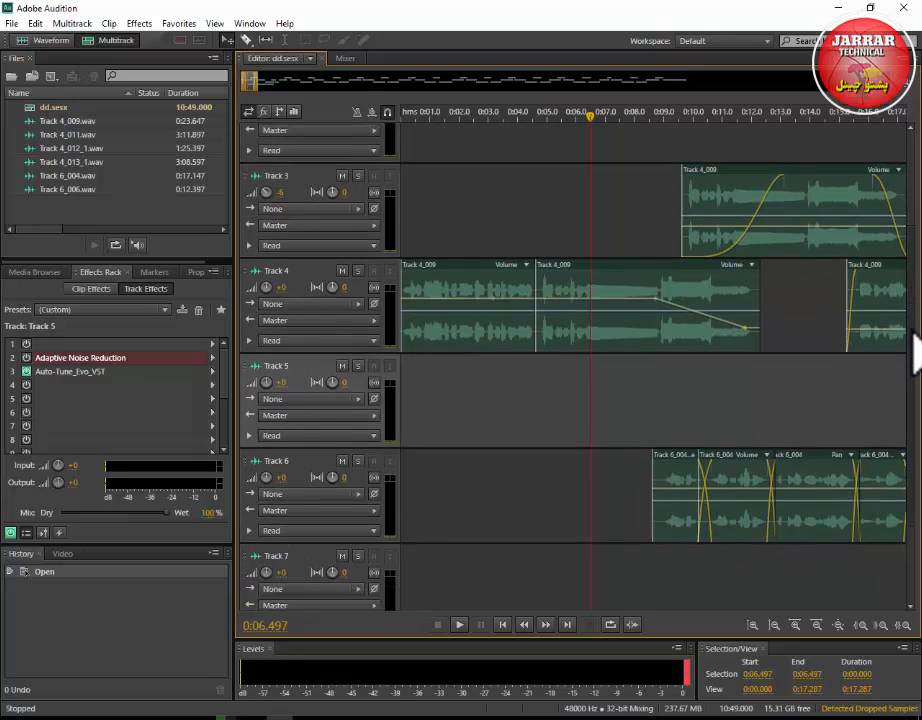
left_click_drag(912, 333, 912, 338)
left_click_drag(258, 83, 303, 103)
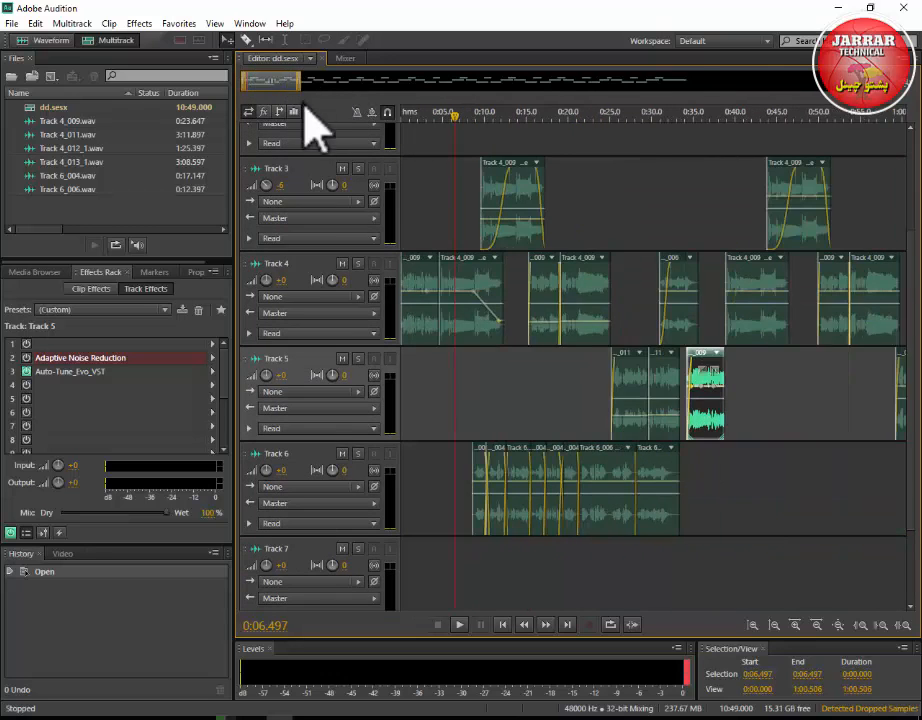
left_click_drag(630, 437, 447, 503)
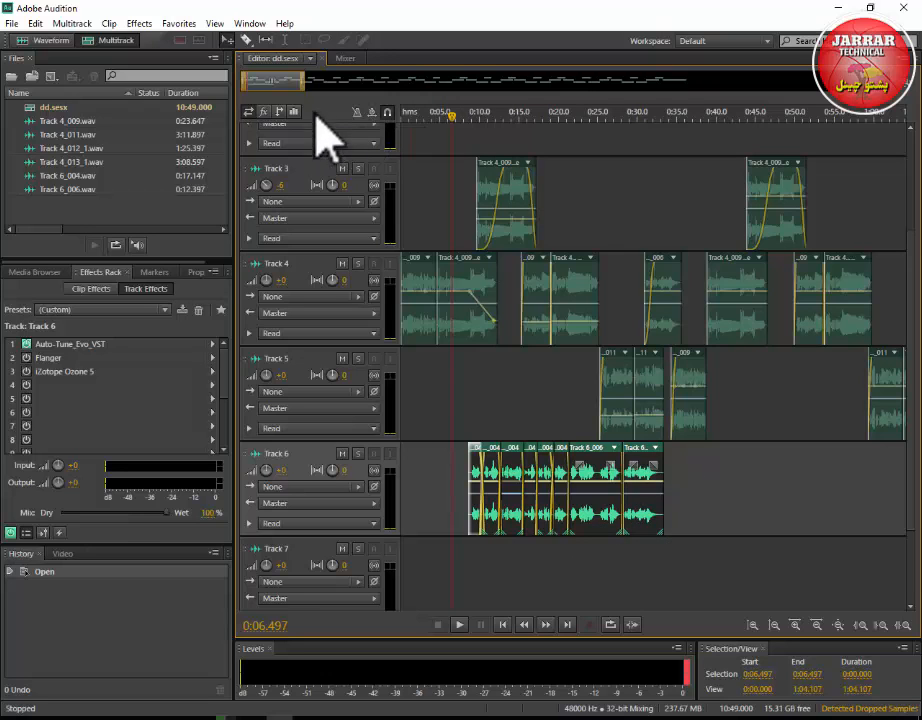
left_click_drag(303, 82, 255, 84)
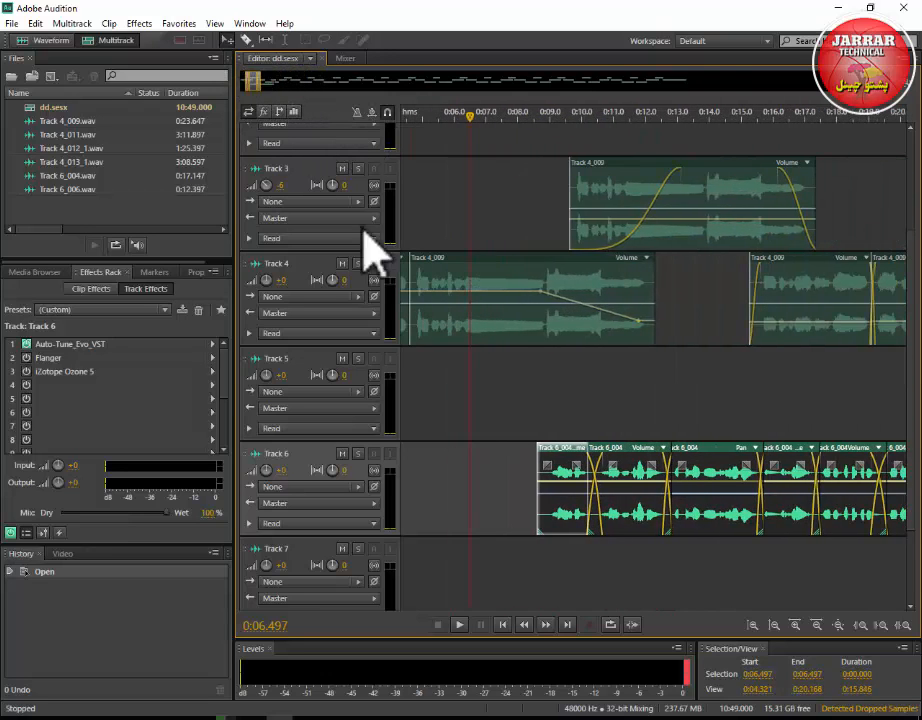
Select the opening clips on Tracks 3, 4 and 5, excluding the Track 5 clip near 0:35 and the Track 4 clip near 0:40.
left_click(548, 300)
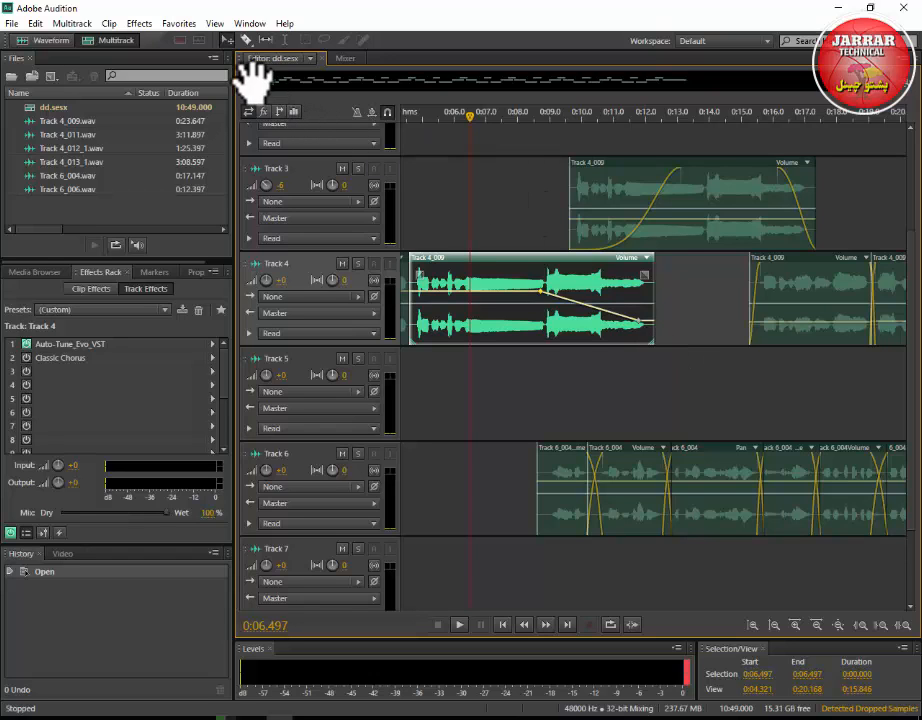
left_click_drag(251, 82, 360, 305)
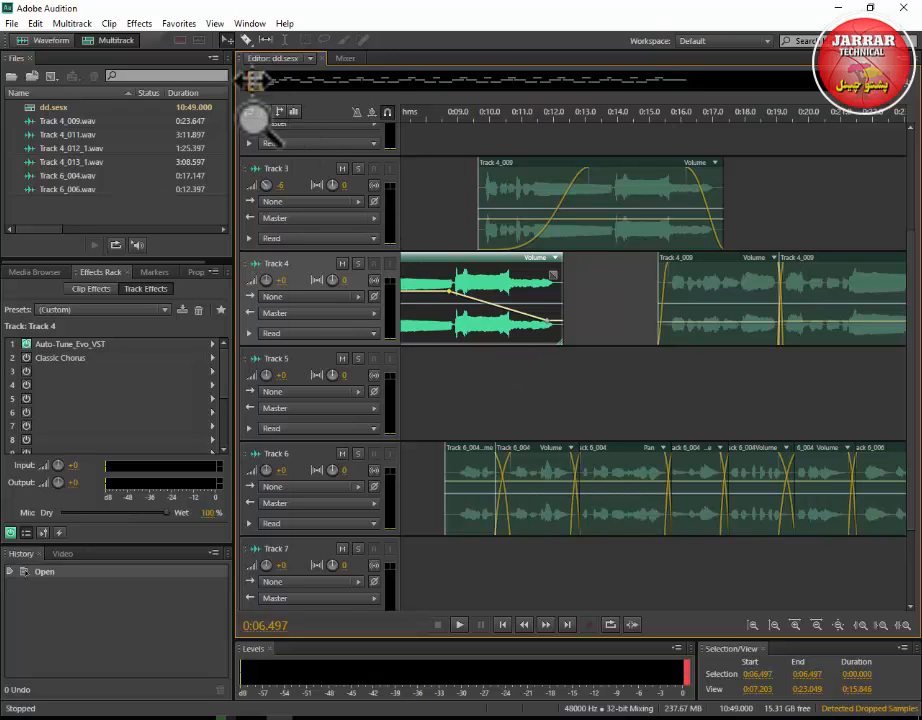
scroll(262, 100, "down", 3)
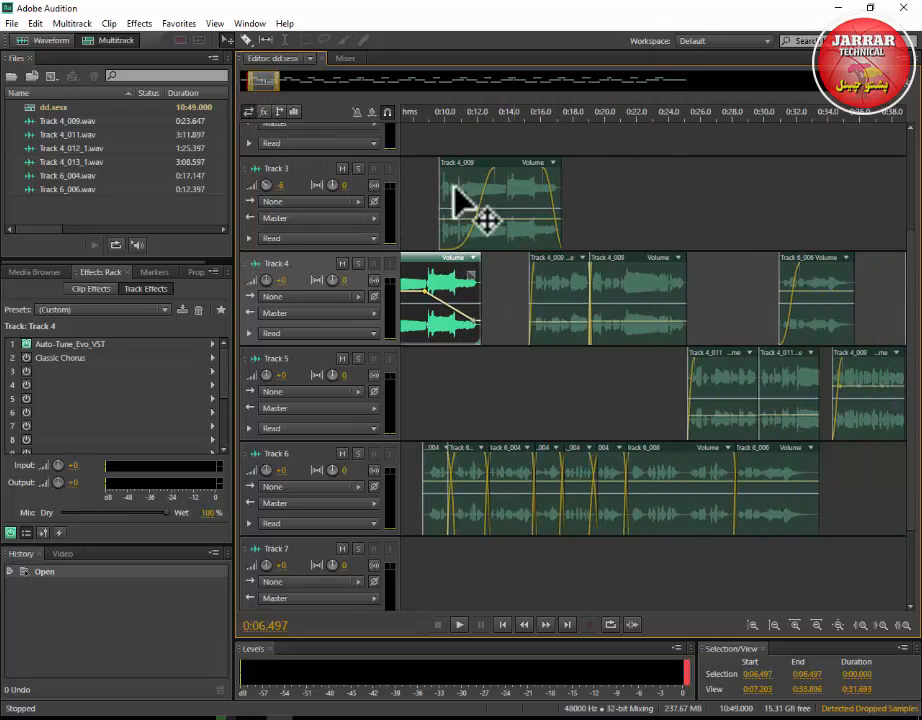
scroll(283, 118, "down", 3)
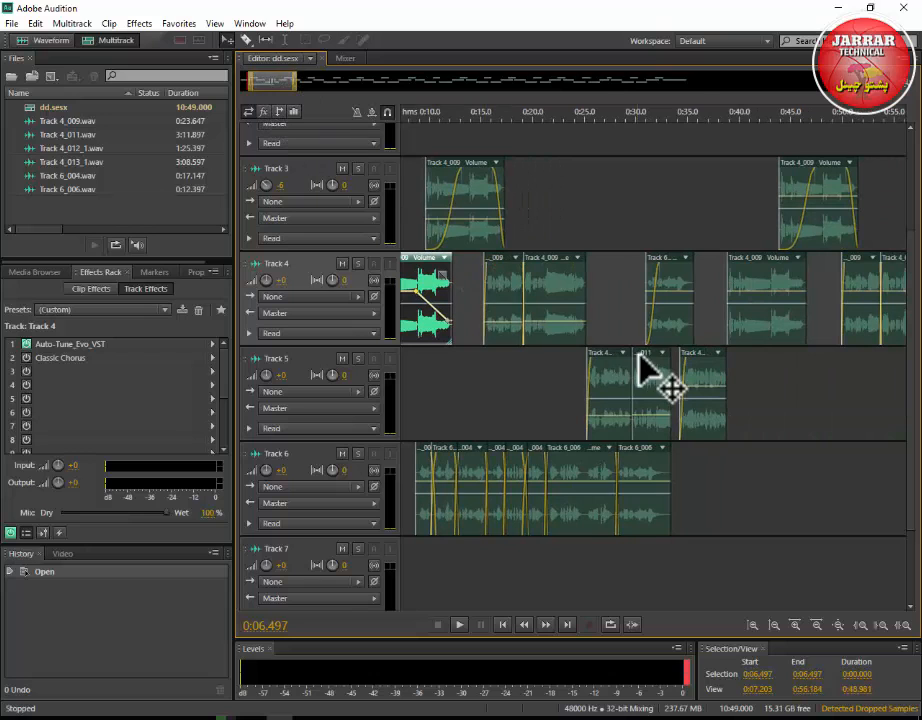
left_click_drag(742, 398, 345, 240)
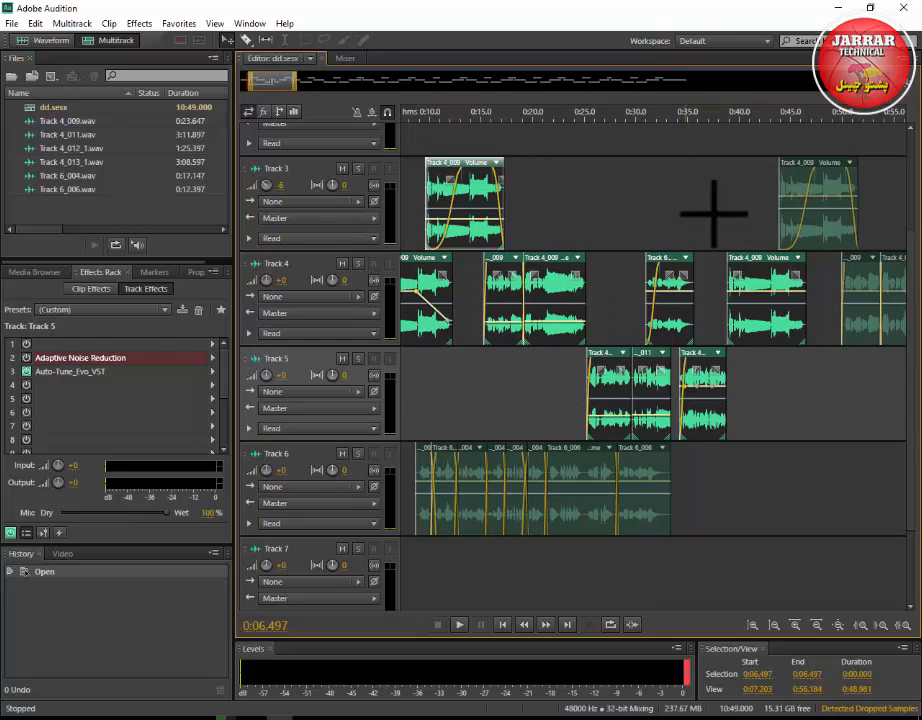
left_click(718, 378, "ctrl")
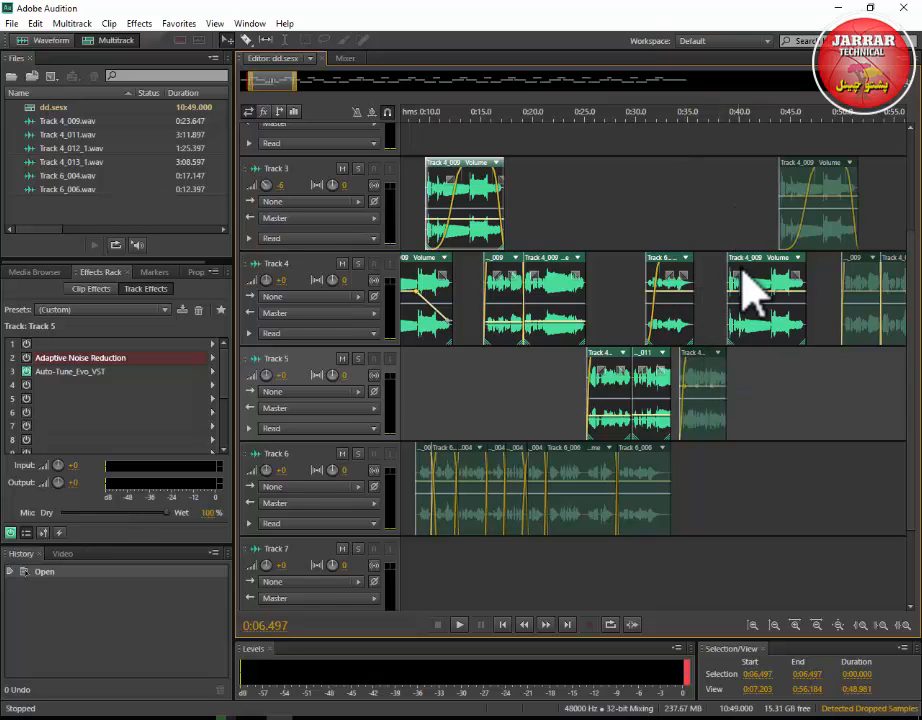
left_click(772, 283, "ctrl")
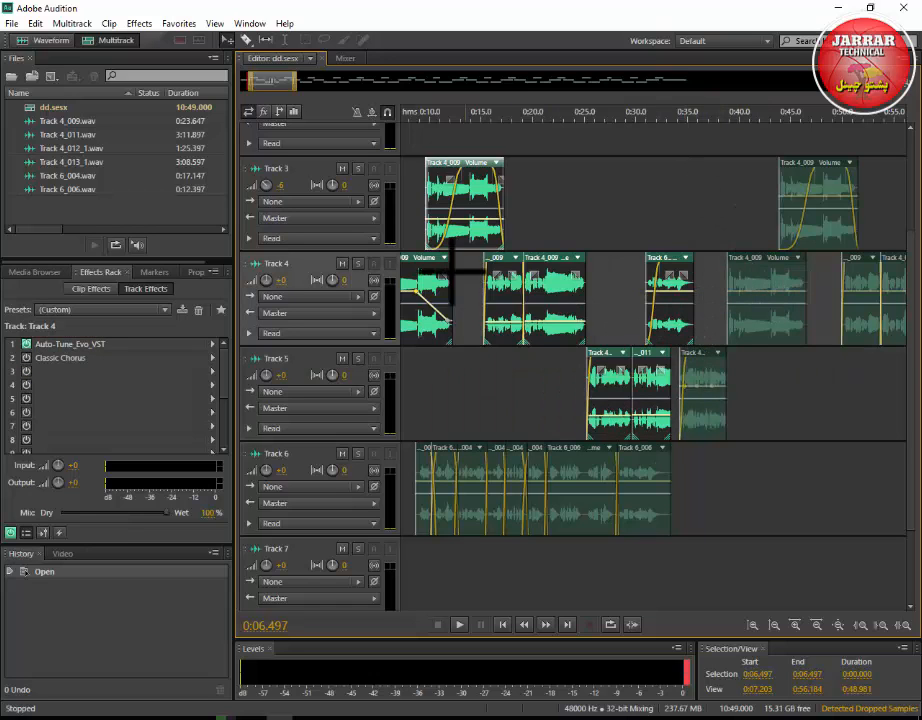
Select the next group of clips on Tracks 3, 4 and 5, from about 0:34 to 1:00.
left_click_drag(260, 82, 246, 85)
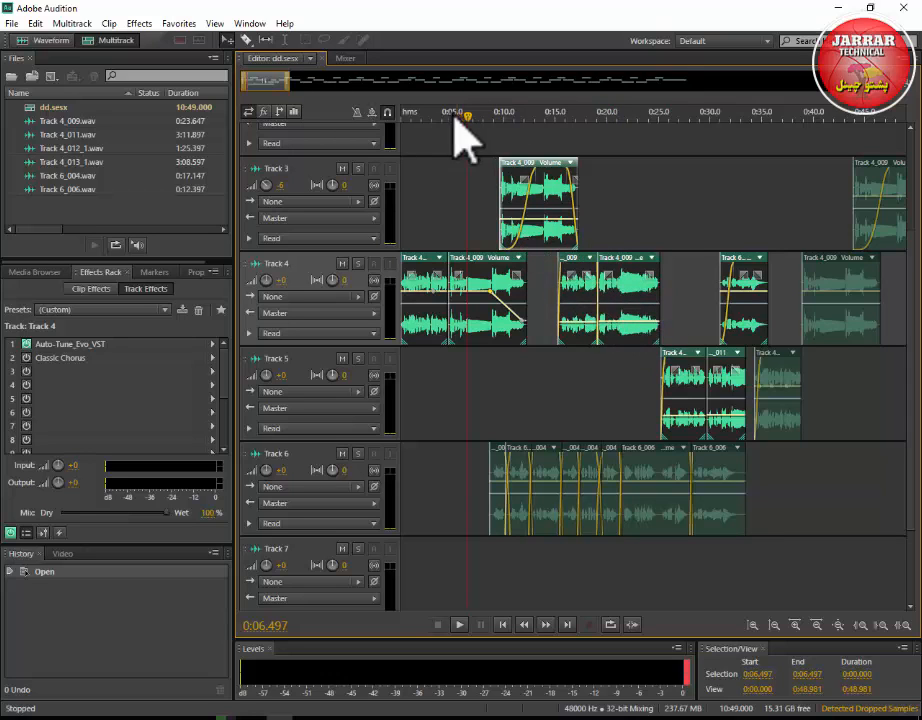
left_click_drag(258, 72, 271, 80)
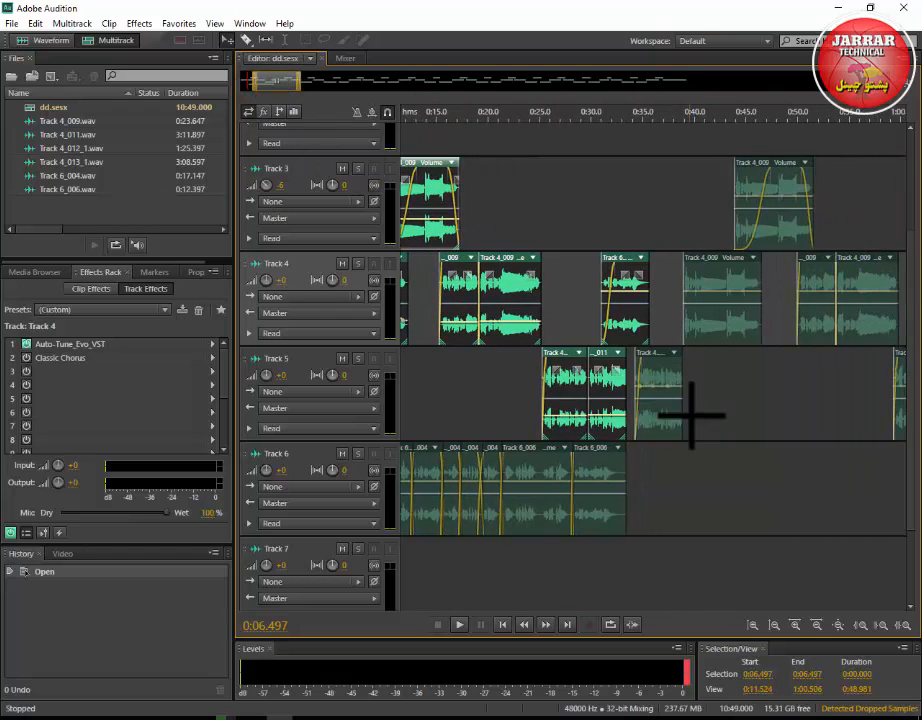
left_click_drag(672, 468, 916, 240)
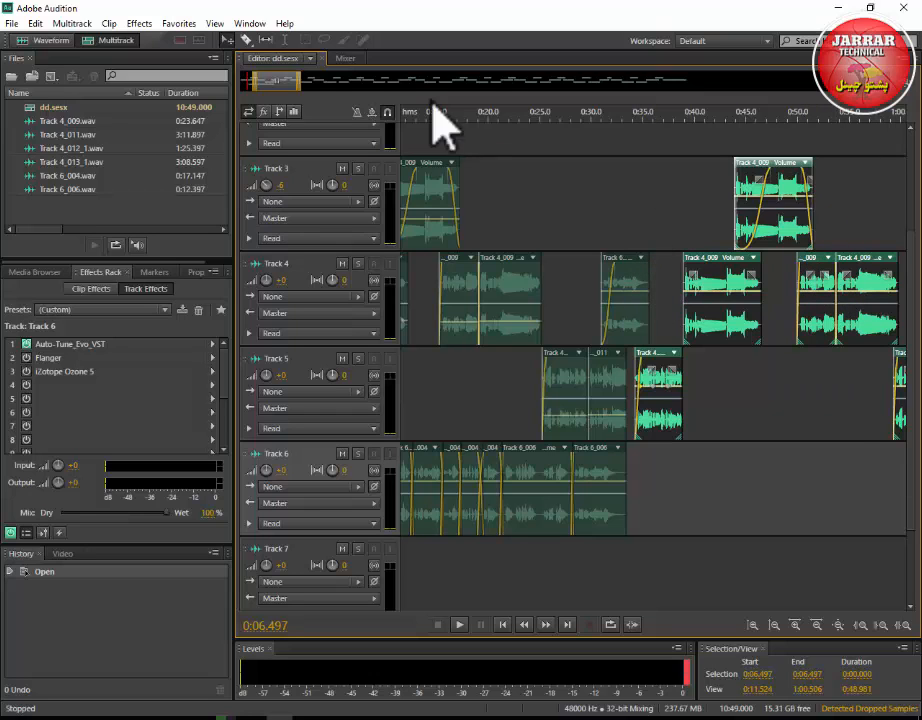
Play the session from the current playhead position through the start of the Track 6 clips and stop playback.
left_click_drag(294, 78, 256, 80)
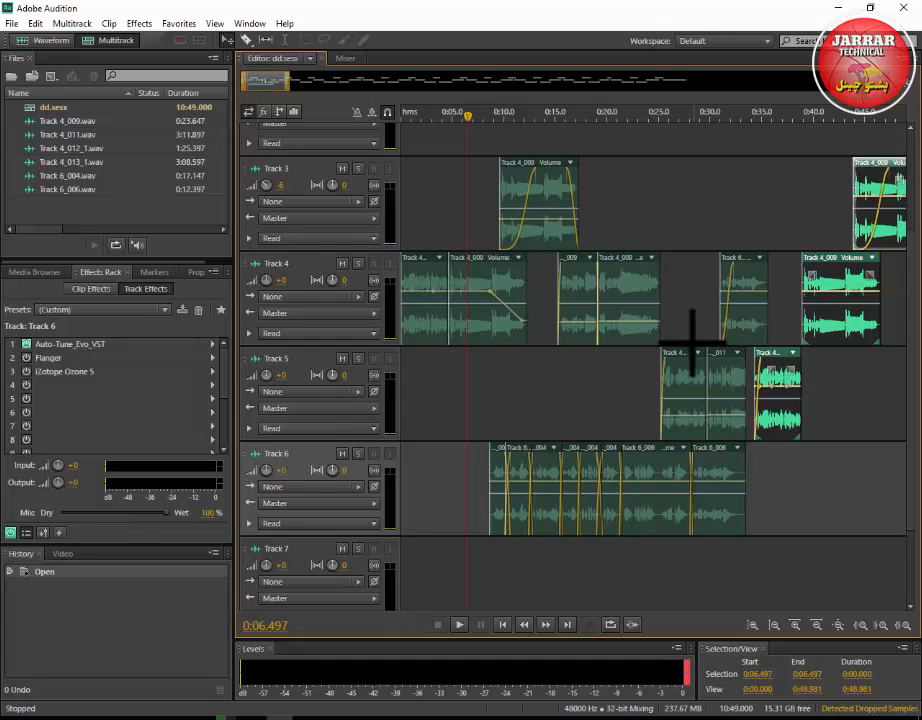
left_click(459, 624)
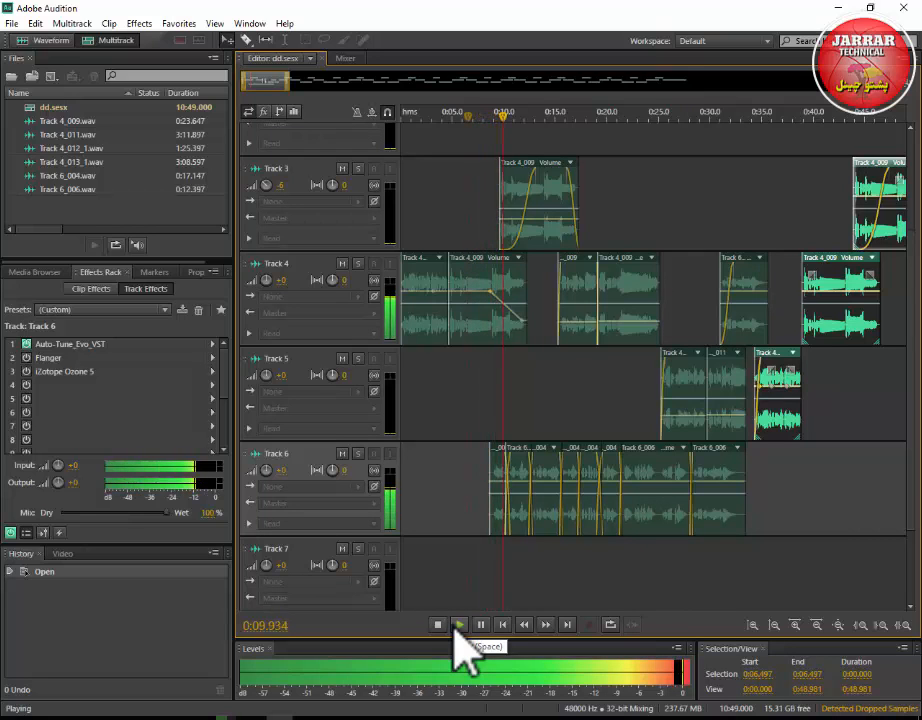
left_click(440, 626)
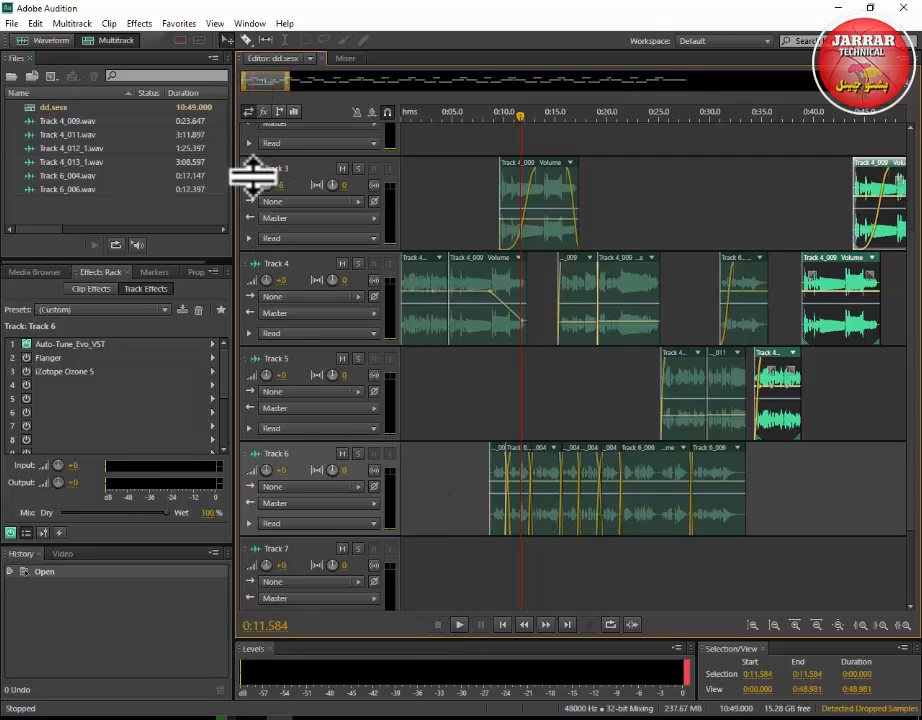
Examine the Master track's effects and the clip arrangement across the first seven minutes of the session.
left_click_drag(263, 82, 272, 82)
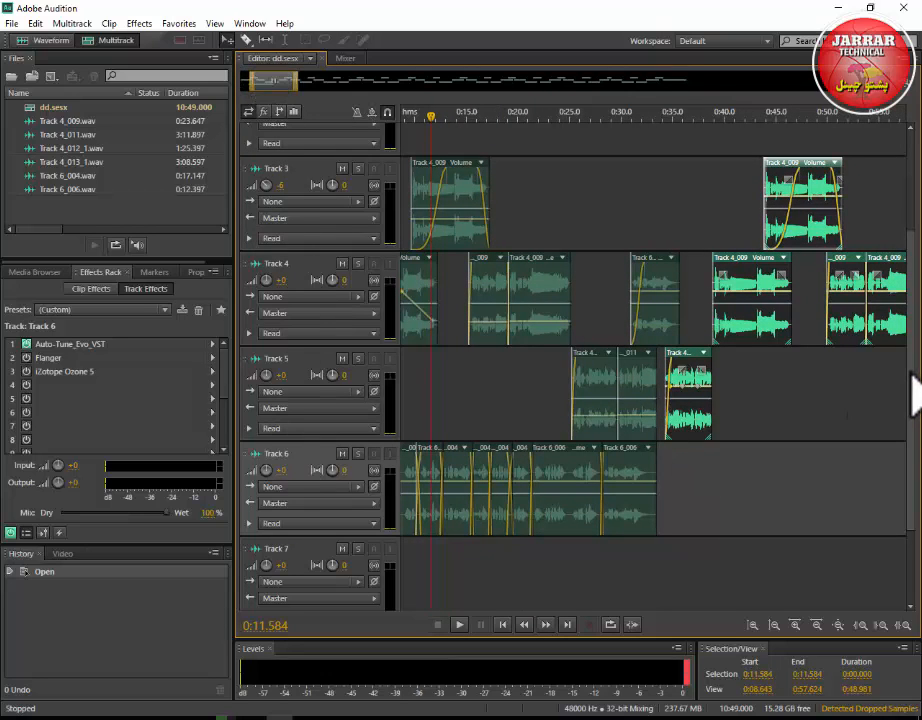
scroll(905, 395, "down", 3)
left_click(355, 565)
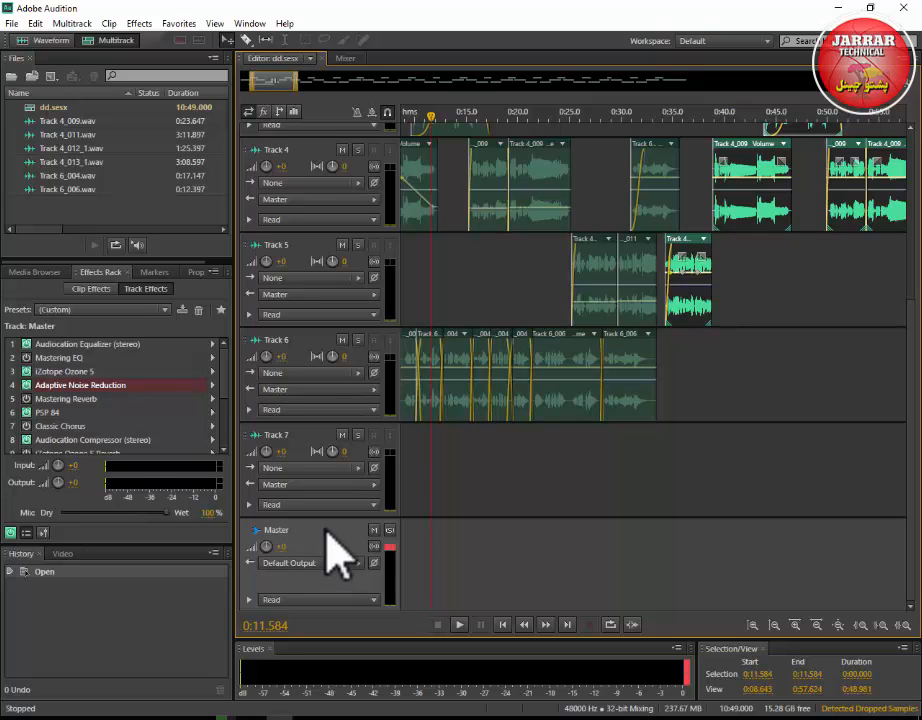
left_click_drag(293, 84, 663, 84)
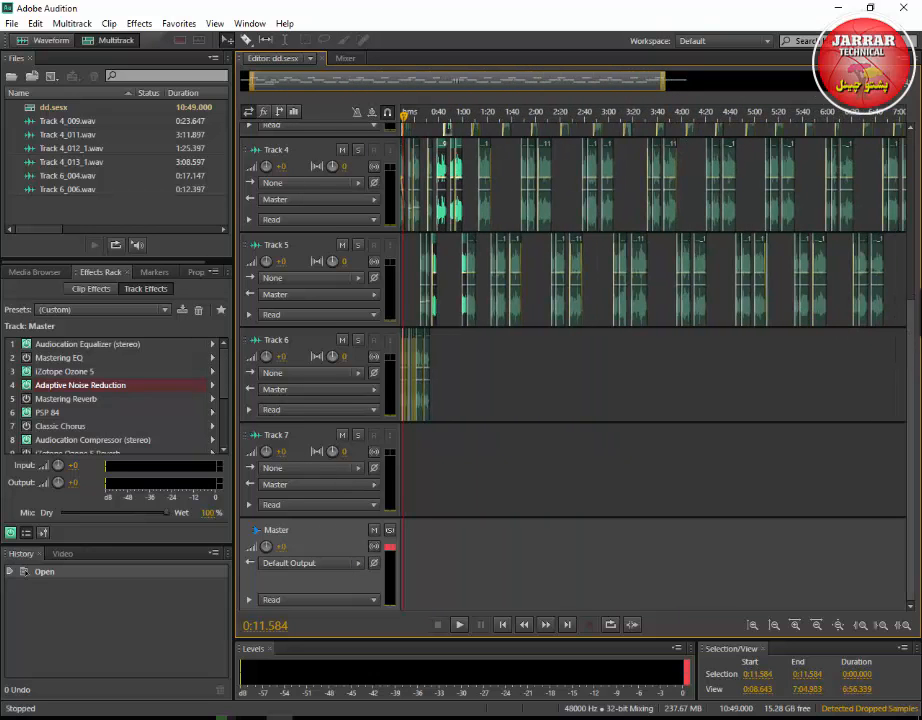
scroll(912, 355, "up", 3)
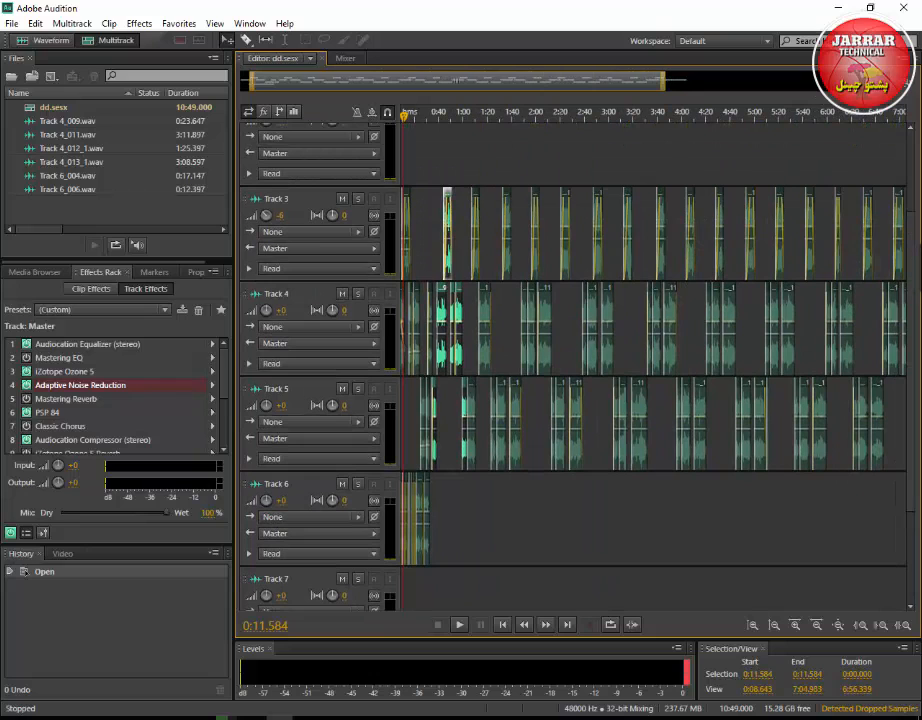